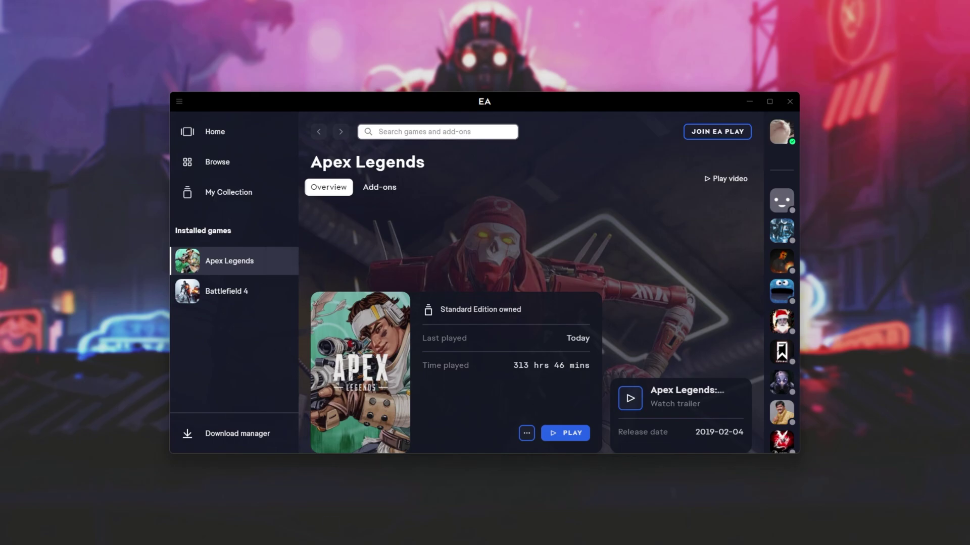
Switch to Steam and enter "-this is a test" in the launch options of Apex Legends
{"action": "left_click", "coordinate": [272, 539]}
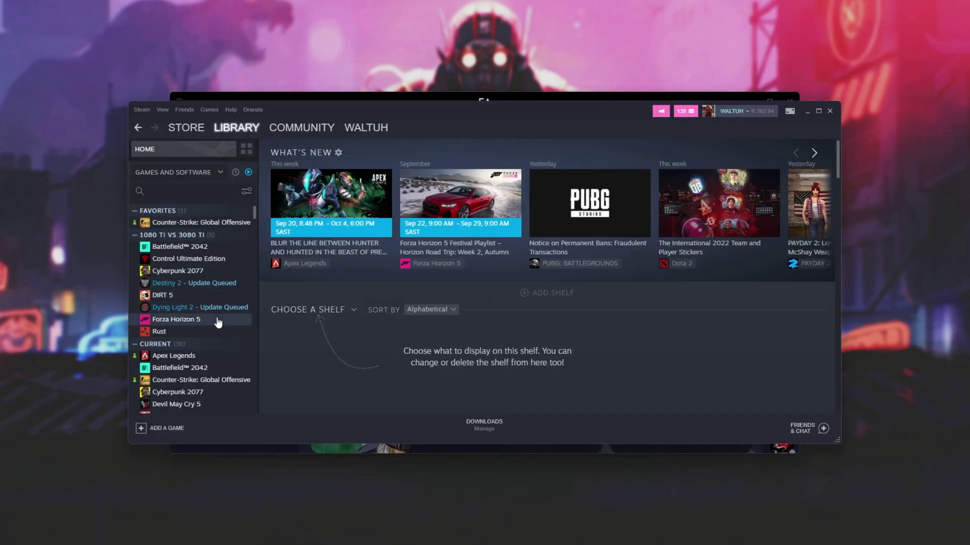
{"action": "right_click", "coordinate": [220, 358]}
{"action": "left_click", "coordinate": [238, 348]}
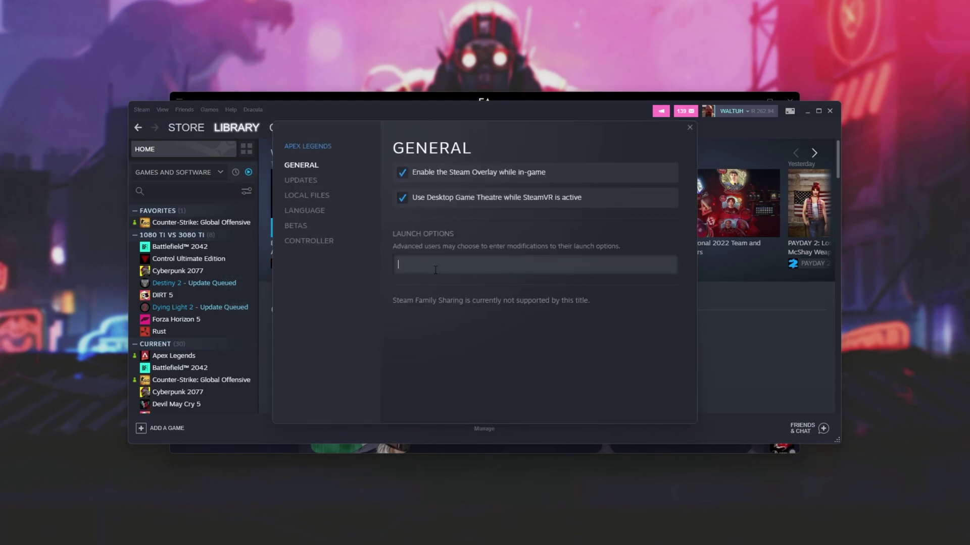
{"action": "type", "text": "-this is a test"}
Clear the Apex Legends launch options, close its properties and minimize Steam
{"action": "key", "text": "ctrl+a"}
{"action": "key", "text": "BackSpace"}
{"action": "left_click", "coordinate": [690, 127]}
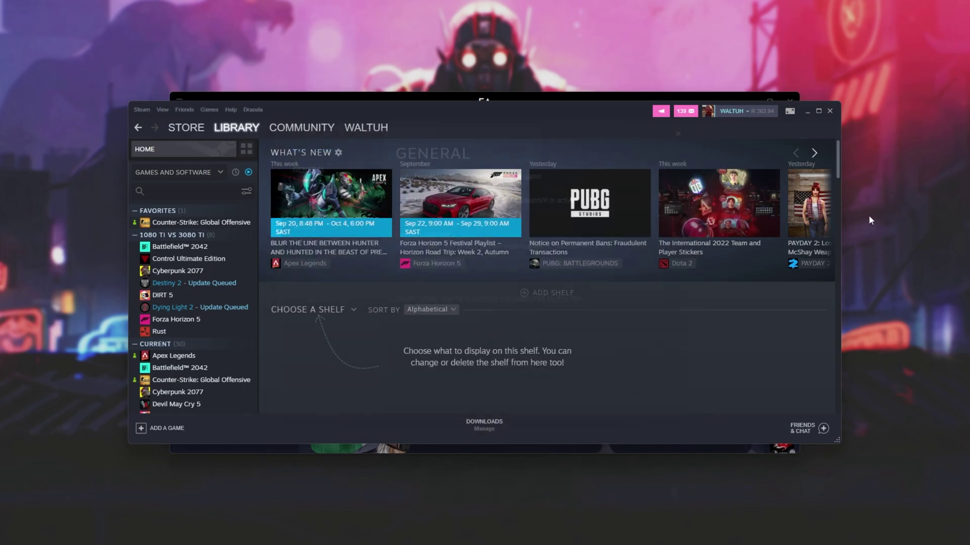
{"action": "left_click", "coordinate": [807, 115]}
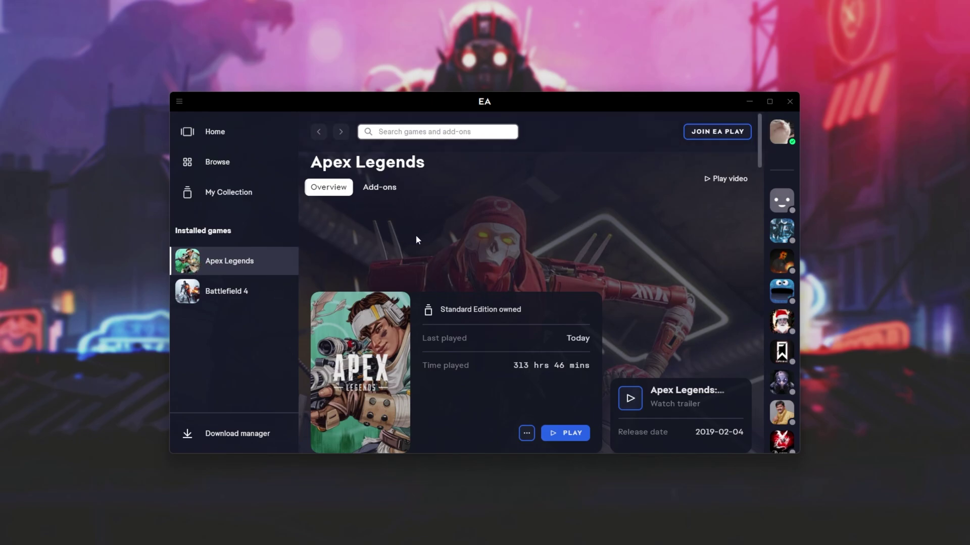
In the EA app, open the Apex Legends properties and start editing the advanced launch options
{"action": "left_click", "coordinate": [527, 433]}
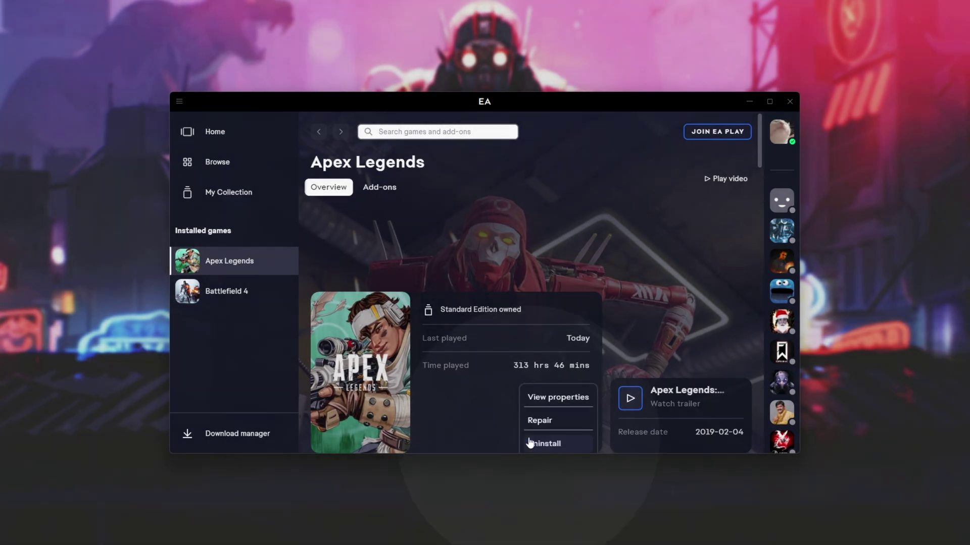
{"action": "left_click", "coordinate": [568, 398]}
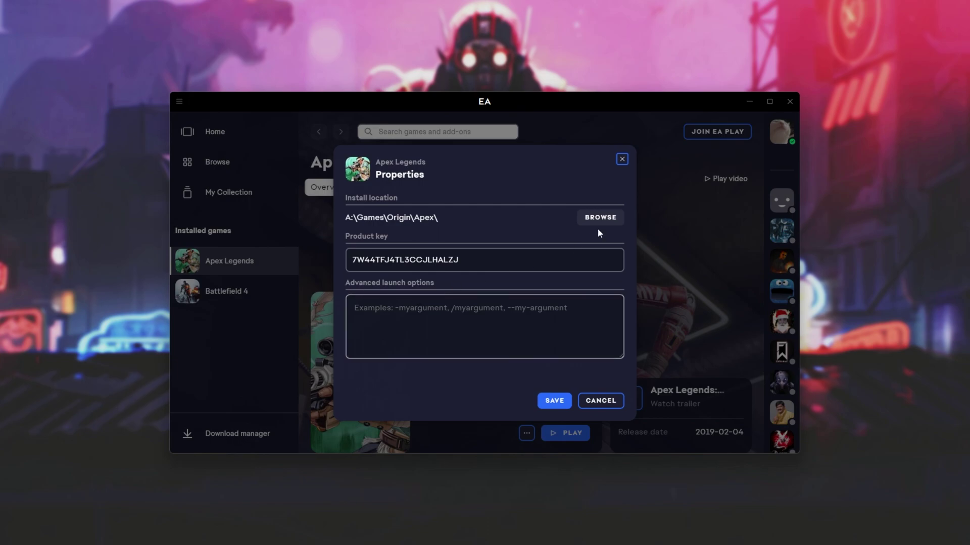
{"action": "left_click", "coordinate": [446, 331]}
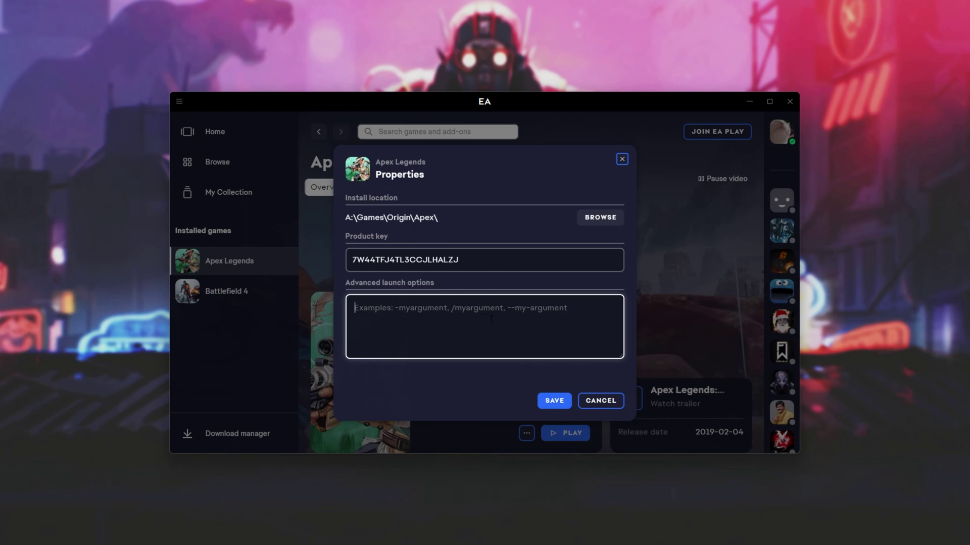
Try the argument prefixes "-", "/" and "--" in the advanced launch options
{"action": "type", "text": "/"}
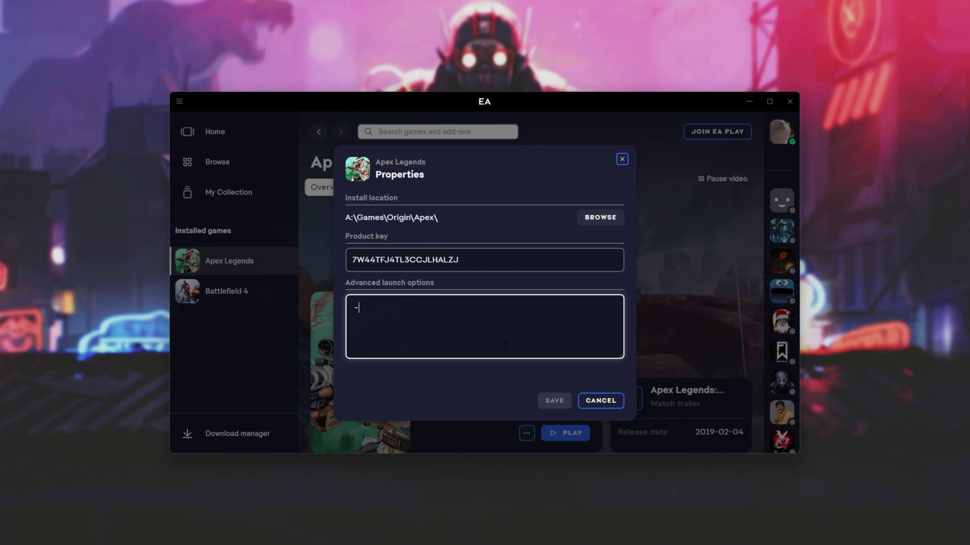
{"action": "key", "text": "BackSpace"}
{"action": "type", "text": "/"}
{"action": "key", "text": "BackSpace"}
{"action": "type", "text": "--"}
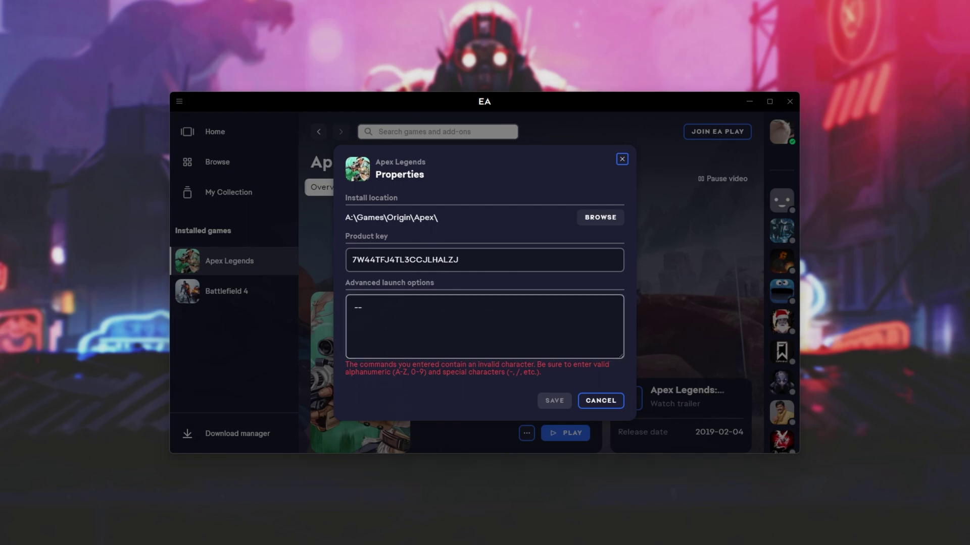
Replace the advanced launch options with "+exec autoexec.cfg -dev -preload +fps_max 0 -fullscreen"
{"action": "left_click", "coordinate": [536, 312]}
{"action": "key", "text": "ctrl+a"}
{"action": "type", "text": "+exec autoexec.cfg -dev -preload +fps_max 0 -fullscreen"}
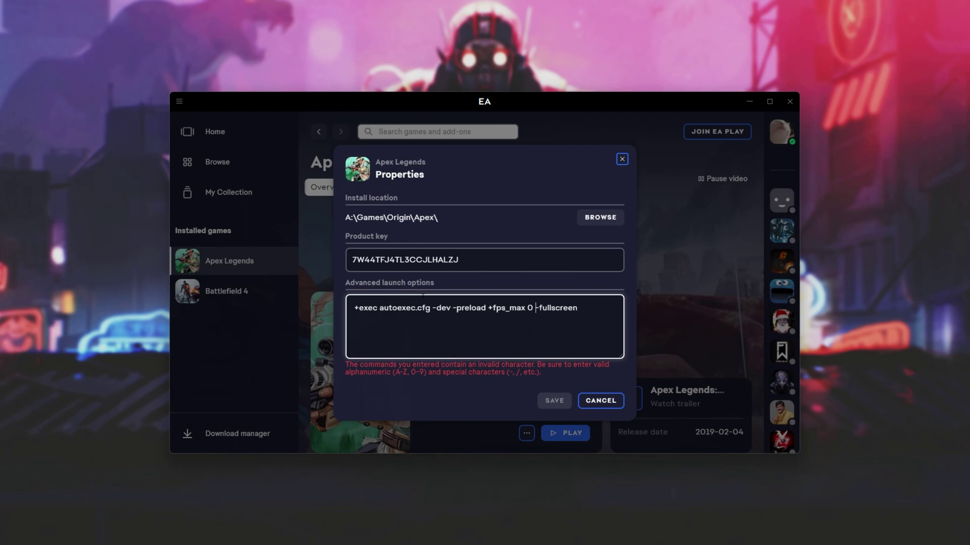
Remove "+exec autoexec.cfg" and "+fps_max 0" from the advanced launch options
{"action": "left_click_drag", "start_coordinate": [432, 313], "coordinate": [275, 313]}
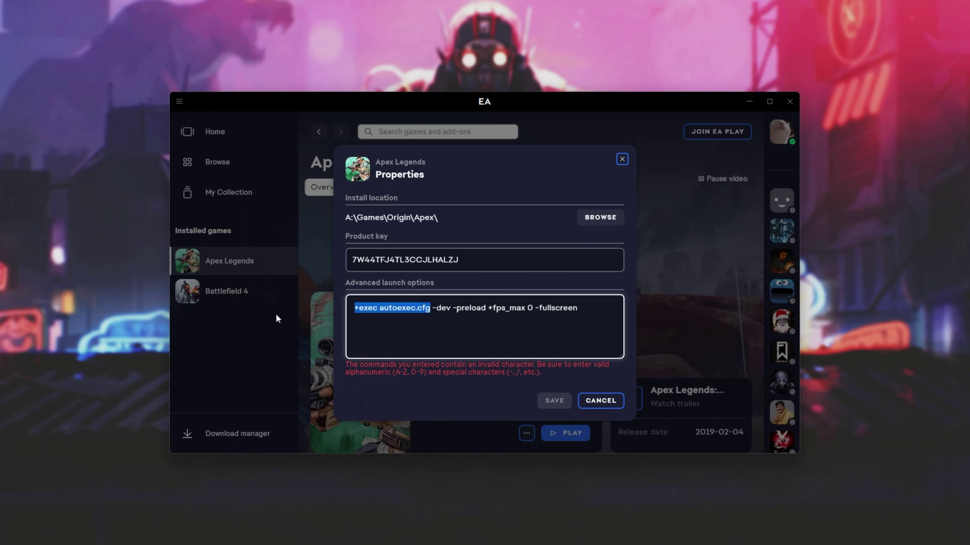
{"action": "key", "text": "BackSpace"}
{"action": "key", "text": "shift+Right"}
{"action": "key", "text": "shift+Right"}
{"action": "key", "text": "shift+Right"}
{"action": "key", "text": "shift+Right"}
{"action": "key", "text": "shift+Right"}
{"action": "key", "text": "shift+Right"}
{"action": "key", "text": "shift+Right"}
{"action": "key", "text": "shift+Right"}
{"action": "key", "text": "shift+Right"}
{"action": "key", "text": "shift+Right"}
{"action": "key", "text": "shift+Right"}
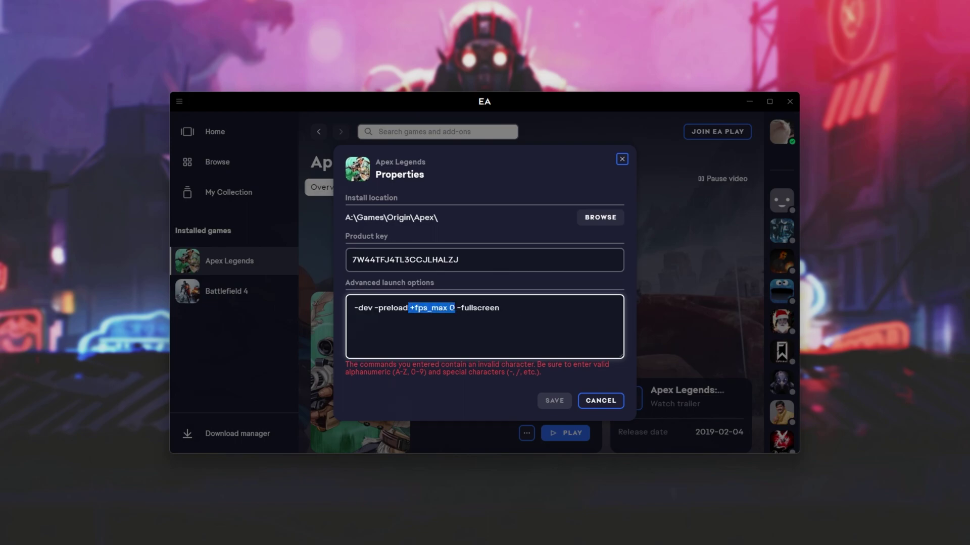
{"action": "key", "text": "BackSpace"}
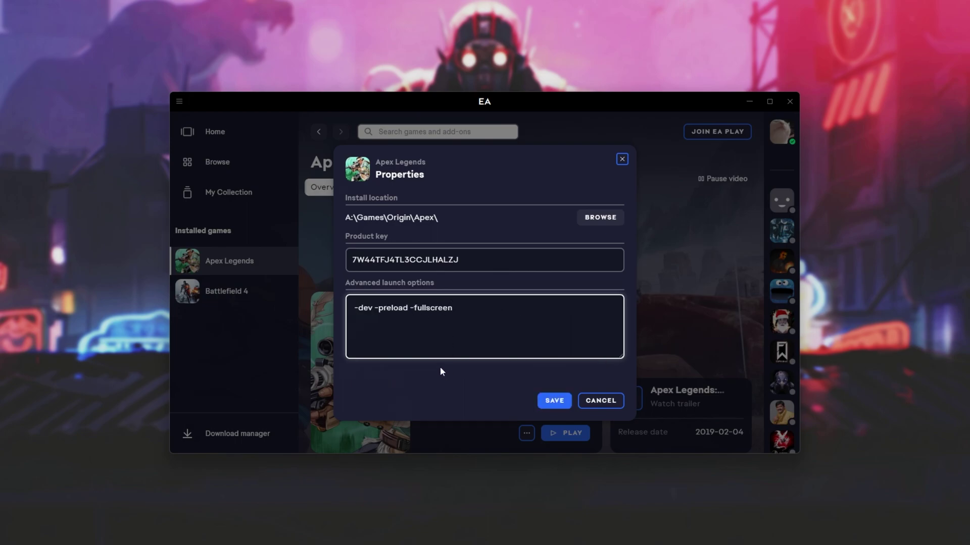
Undo the removal of "+fps_max 0", delete it again and leave no space inside "-fullscreen"
{"action": "key", "text": "ctrl+z"}
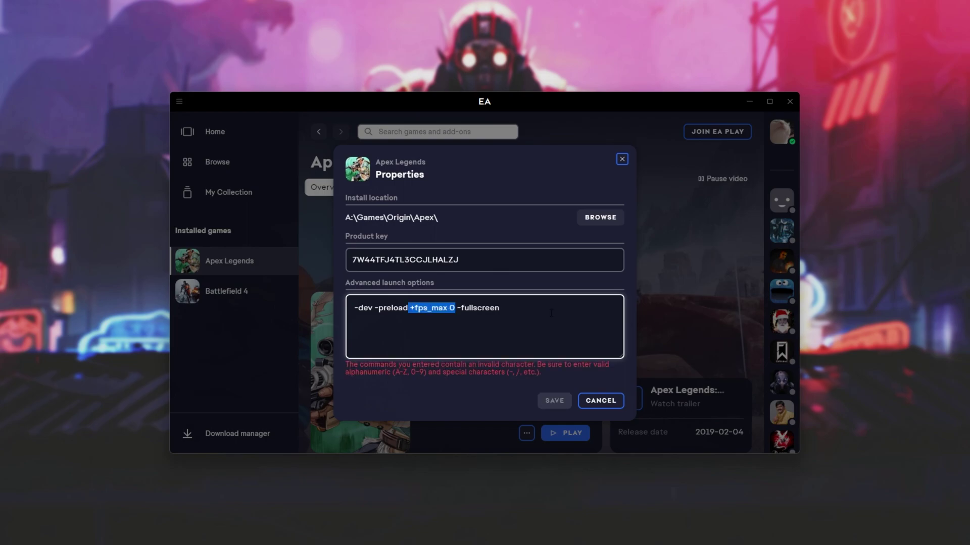
{"action": "key", "text": "BackSpace"}
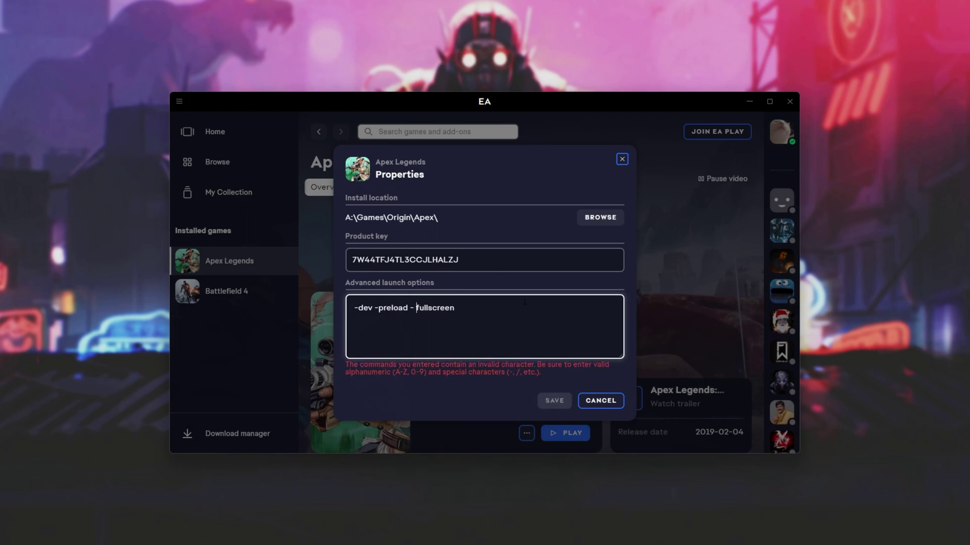
{"action": "key", "text": "BackSpace"}
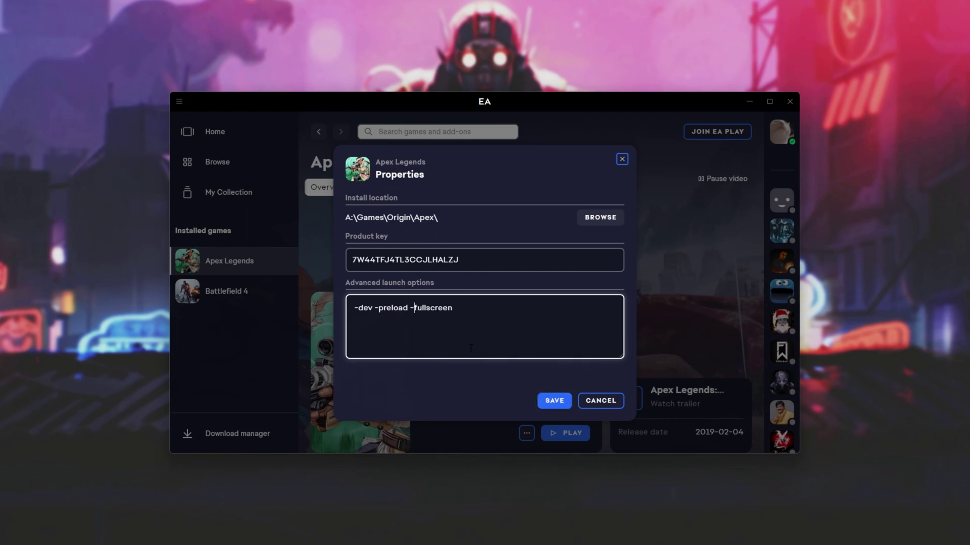
Add the value 1 after "-fullscreen" and delete the space between its dash and the word
{"action": "left_click", "coordinate": [470, 349]}
{"action": "type", "text": "1"}
{"action": "left_click", "coordinate": [415, 308]}
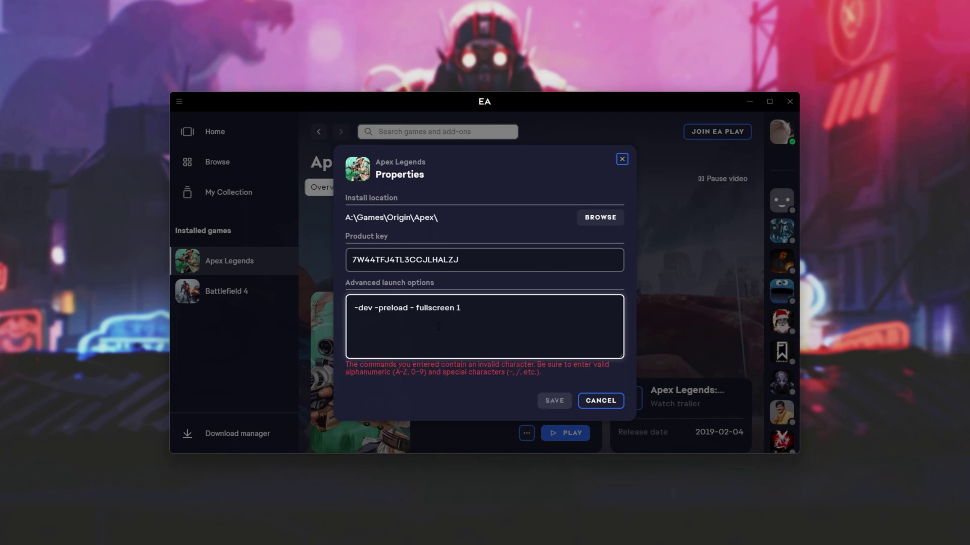
{"action": "left_click_drag", "start_coordinate": [373, 308], "coordinate": [504, 385]}
{"action": "double_click", "coordinate": [422, 309]}
{"action": "double_click", "coordinate": [457, 308]}
{"action": "left_click", "coordinate": [457, 308]}
{"action": "left_click", "coordinate": [416, 308]}
{"action": "key", "text": "BackSpace"}
{"action": "left_click_drag", "start_coordinate": [410, 308], "coordinate": [534, 316]}
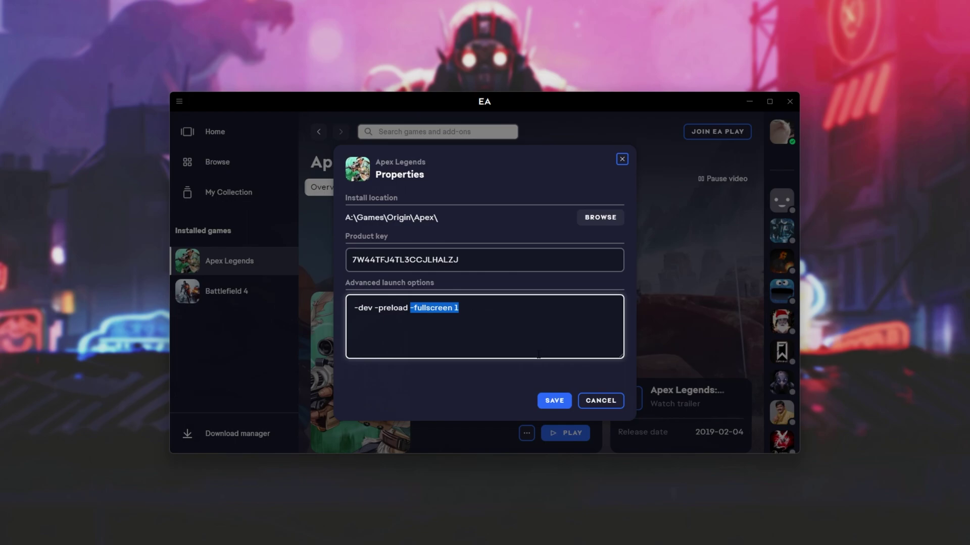
{"action": "left_click_drag", "start_coordinate": [410, 308], "coordinate": [414, 309]}
Try adding a "+" at the end of the advanced launch options and delete it
{"action": "left_click", "coordinate": [509, 297]}
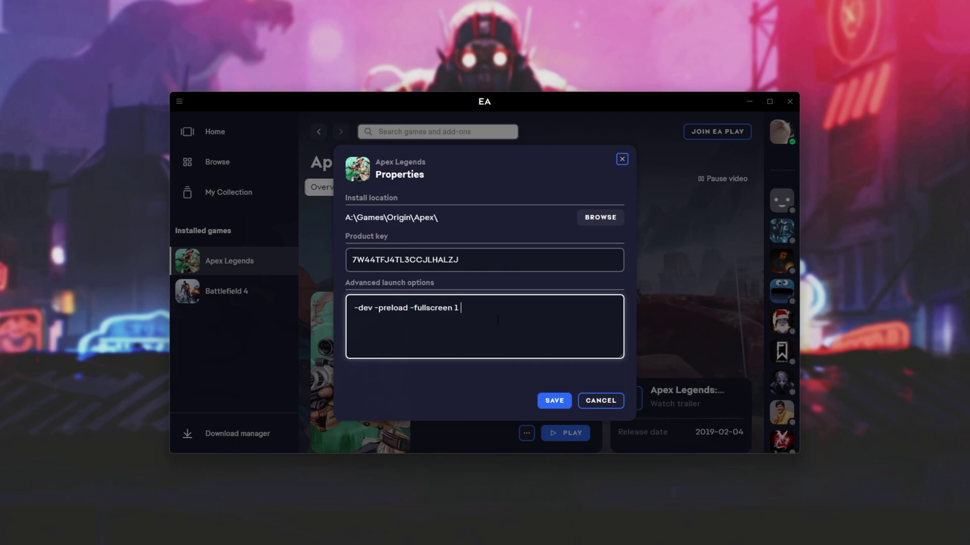
{"action": "type", "text": "+"}
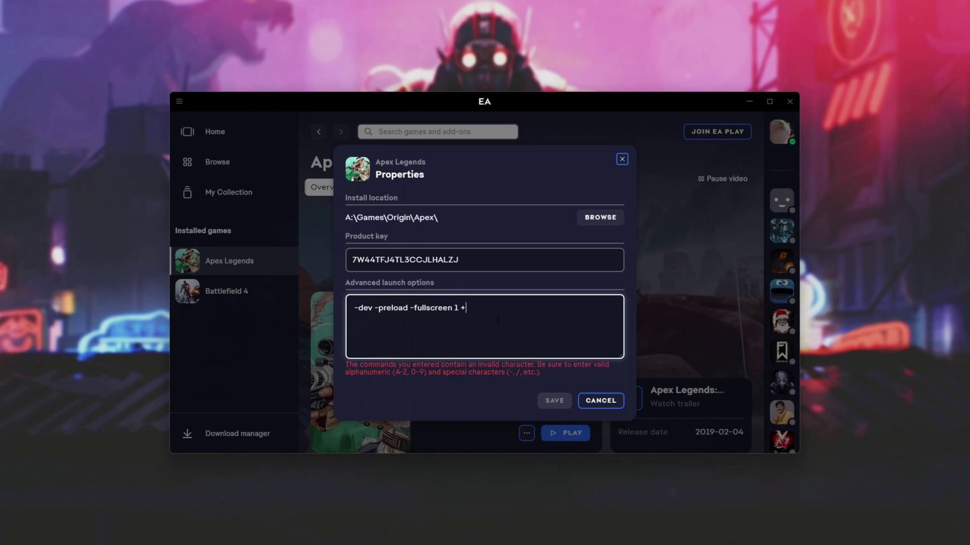
{"action": "key", "text": "BackSpace"}
{"action": "key", "text": "BackSpace"}
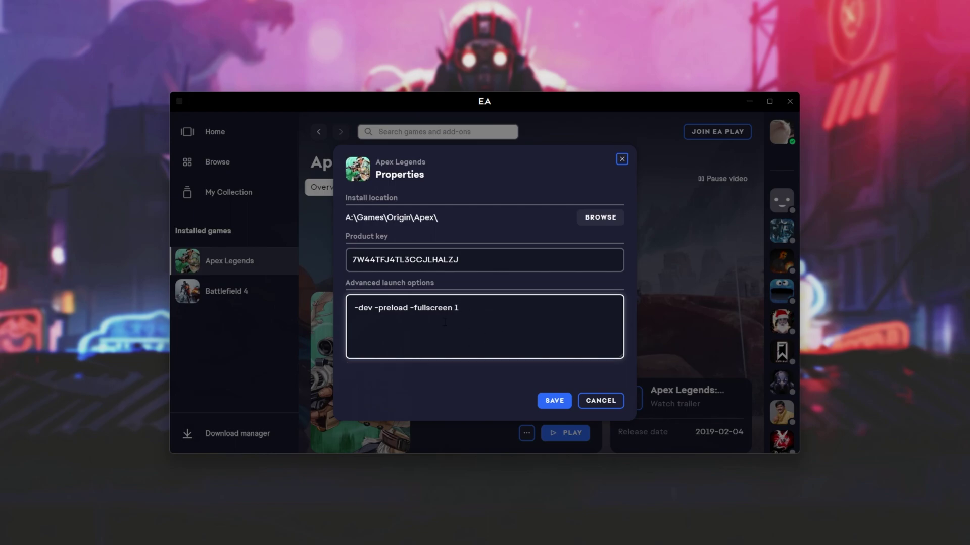
Replace the entire advanced launch options text with "-dev"
{"action": "left_click_drag", "start_coordinate": [459, 308], "coordinate": [319, 309]}
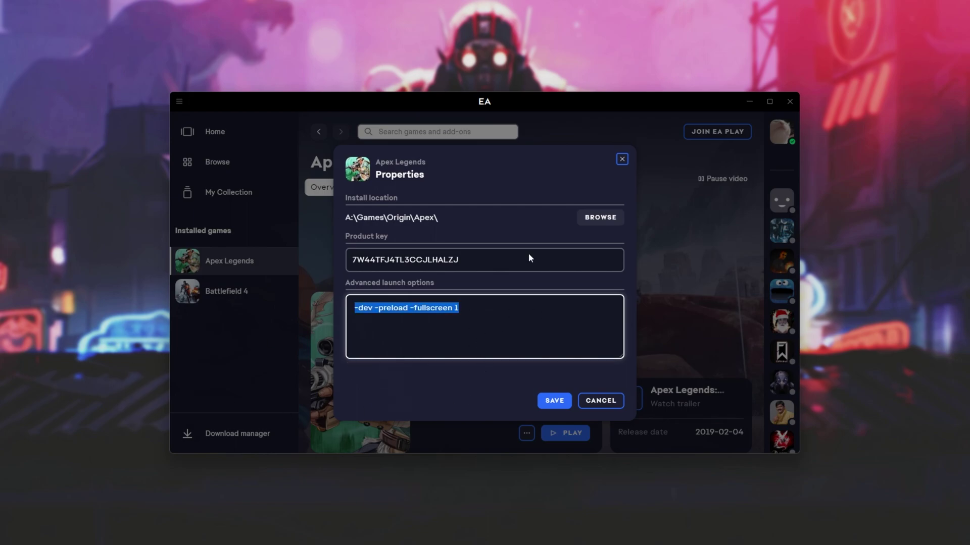
{"action": "key", "text": "BackSpace"}
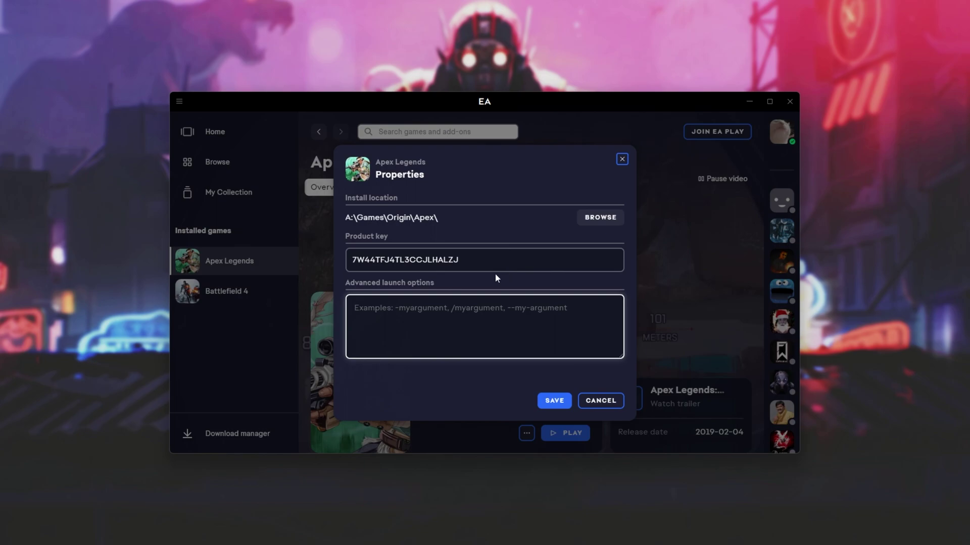
{"action": "type", "text": "-dev"}
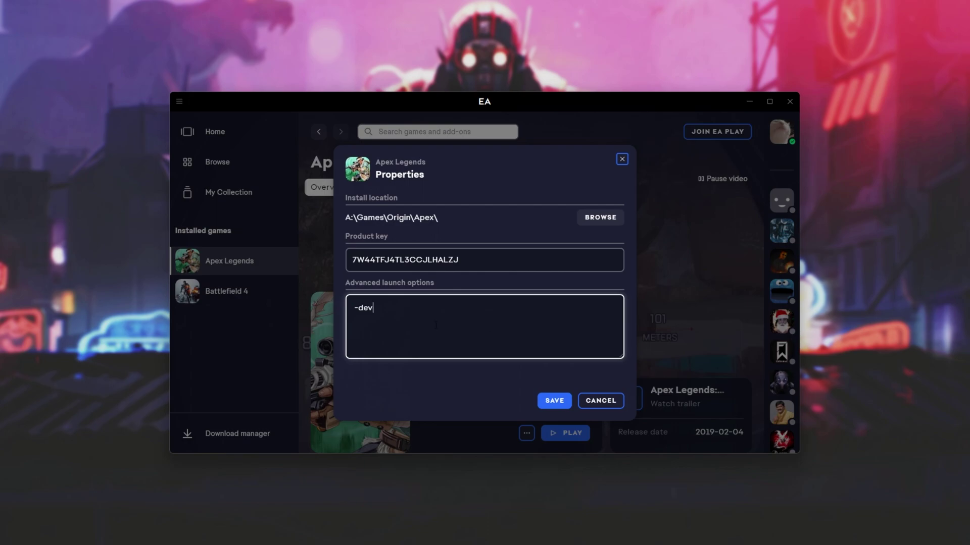
Clear the advanced launch options and close the Apex Legends properties
{"action": "left_click_drag", "start_coordinate": [436, 324], "coordinate": [319, 325]}
{"action": "key", "text": "BackSpace"}
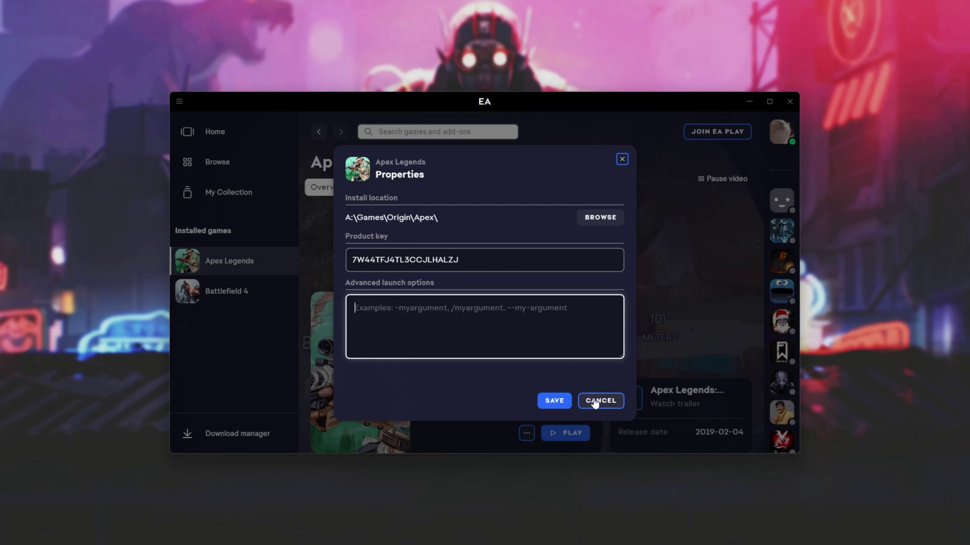
{"action": "left_click", "coordinate": [554, 401]}
Reopen the Apex Legends properties and browse to the game's install folder
{"action": "left_click", "coordinate": [529, 434]}
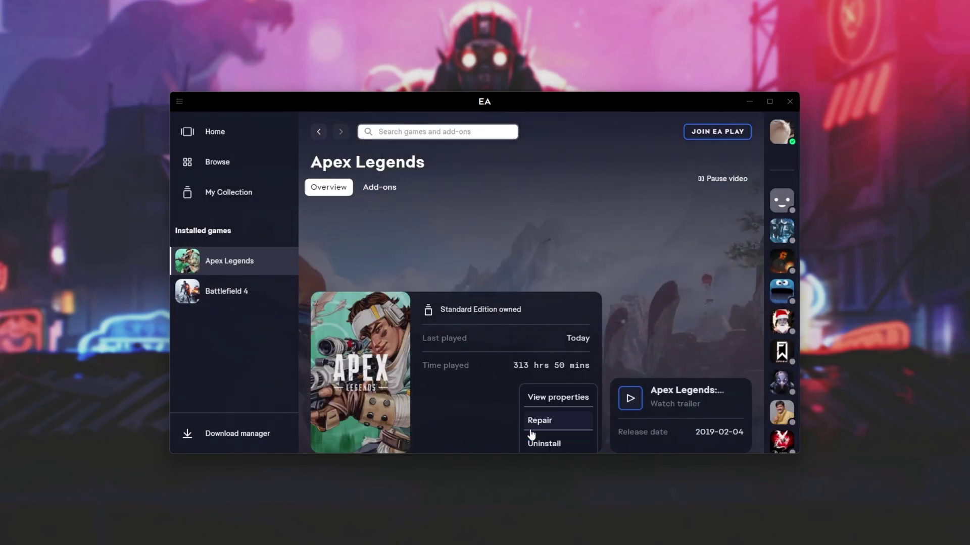
{"action": "left_click", "coordinate": [549, 399]}
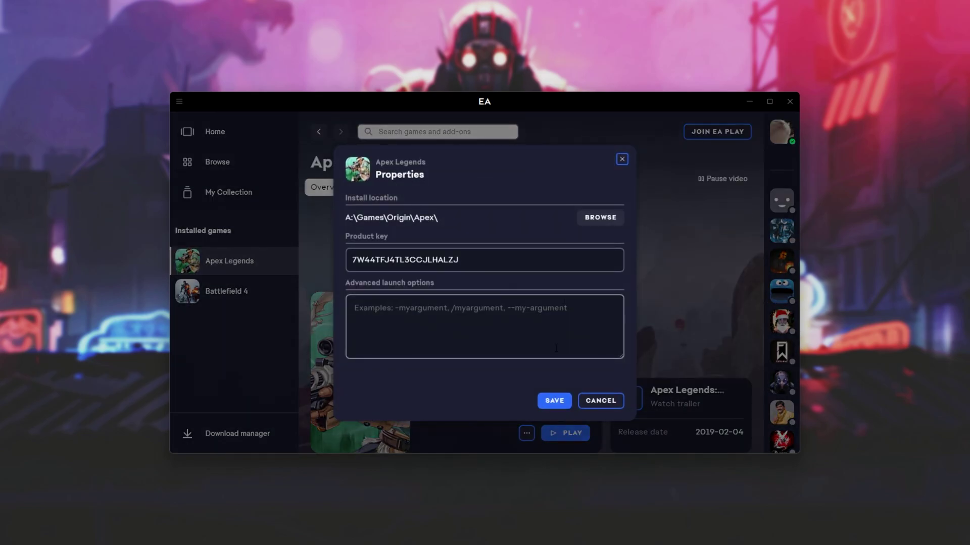
{"action": "left_click", "coordinate": [587, 222]}
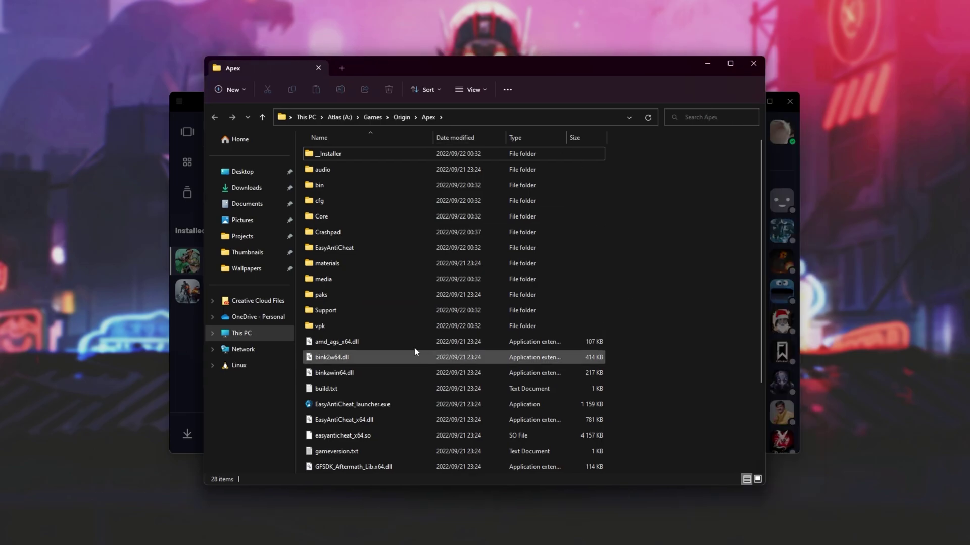
Create a shortcut to r5apex.exe in the Apex install folder
{"action": "scroll", "coordinate": [456, 323], "scroll_direction": "down", "scroll_amount": 3}
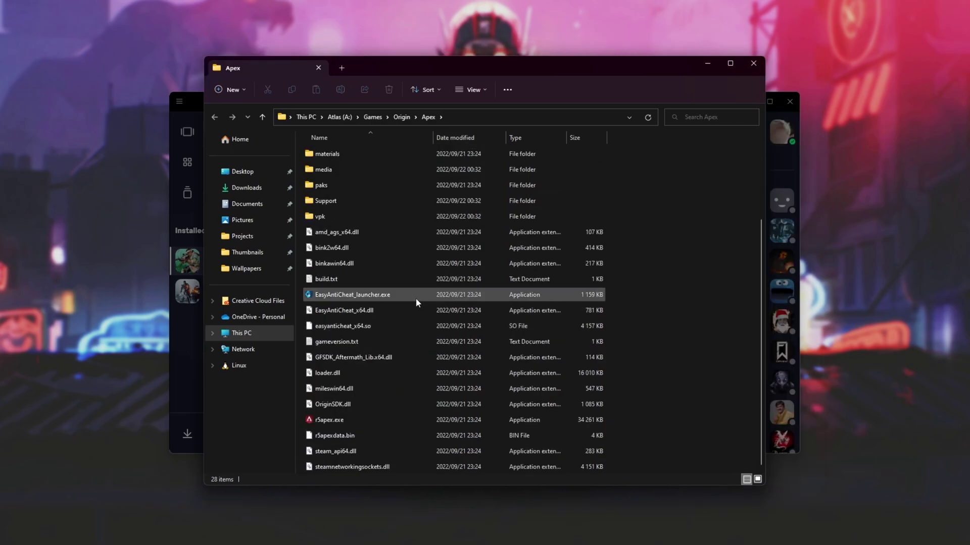
{"action": "left_click", "coordinate": [416, 298]}
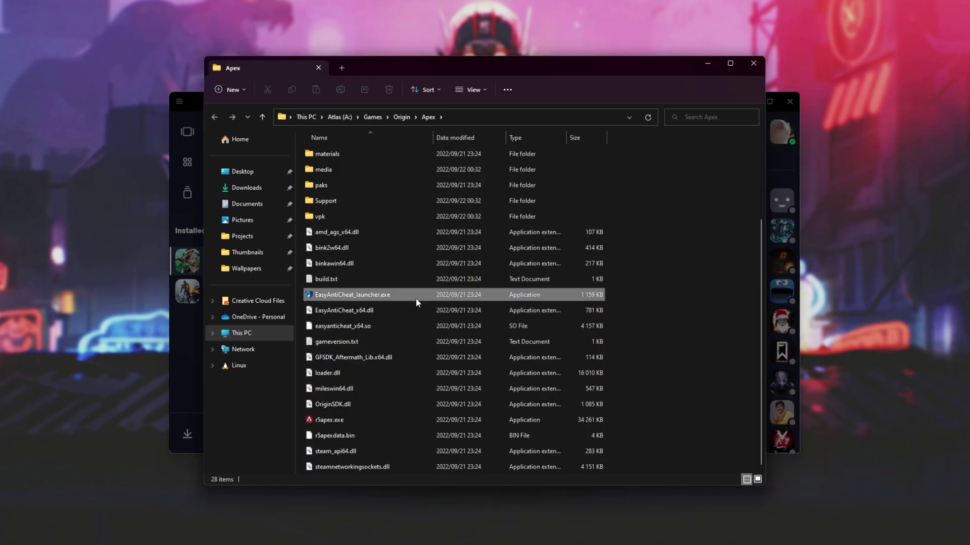
{"action": "left_click", "coordinate": [390, 419], "text": "ctrl"}
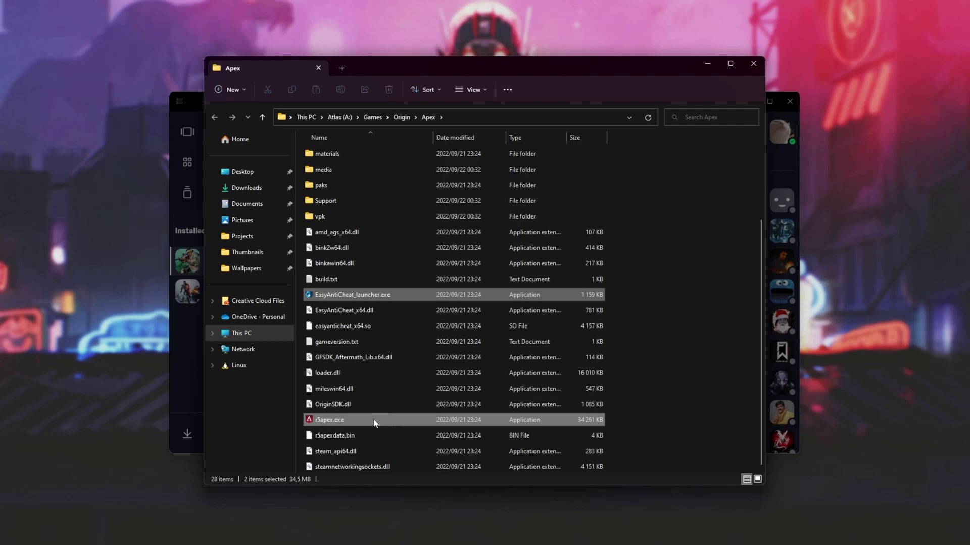
{"action": "right_click", "coordinate": [375, 424]}
{"action": "left_click", "coordinate": [424, 375]}
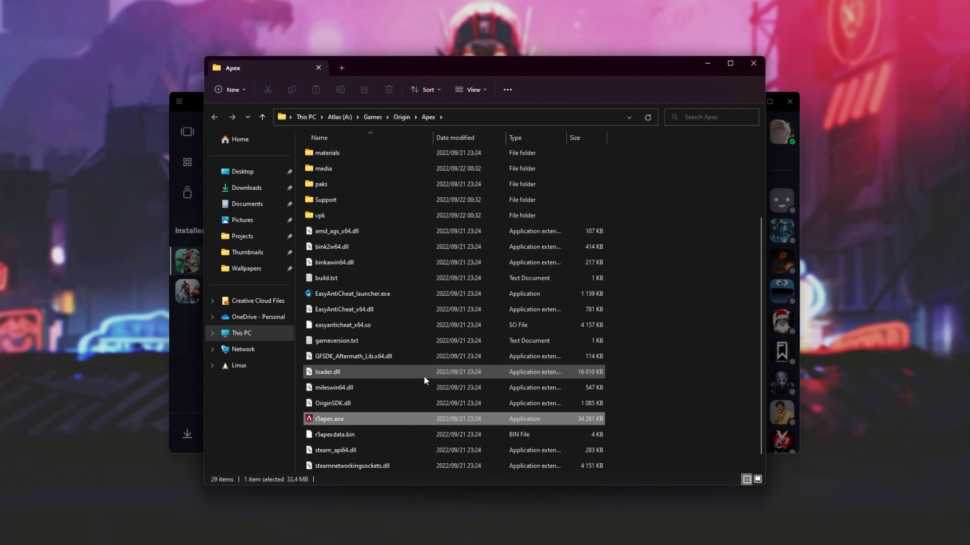
Set the target in the r5apex.exe shortcut's properties to "A:\Games\Origin\Apex\r5apex.exe" in quotes, followed by -dev
{"action": "right_click", "coordinate": [409, 435]}
{"action": "left_click", "coordinate": [443, 428]}
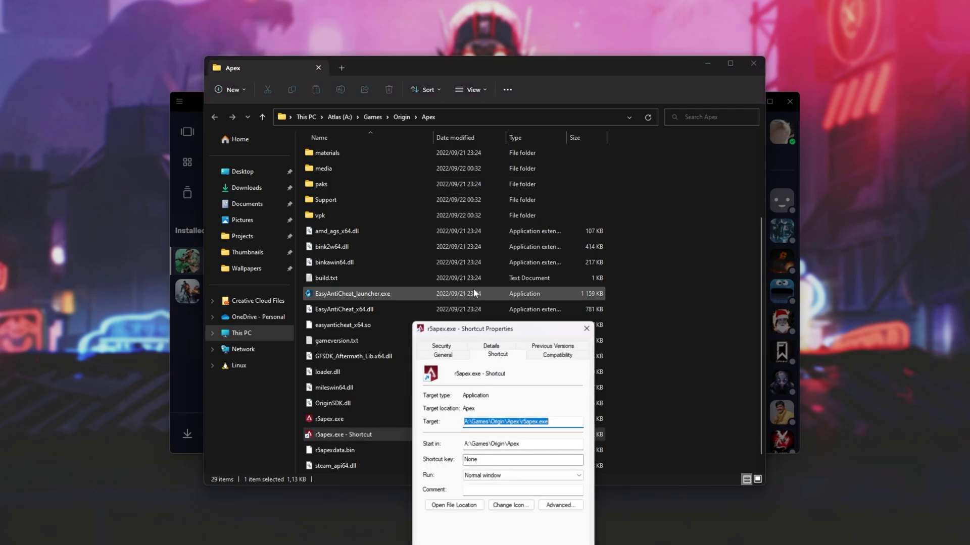
{"action": "left_click", "coordinate": [545, 228]}
{"action": "left_click_drag", "start_coordinate": [545, 229], "coordinate": [450, 237]}
{"action": "key", "text": "BackSpace"}
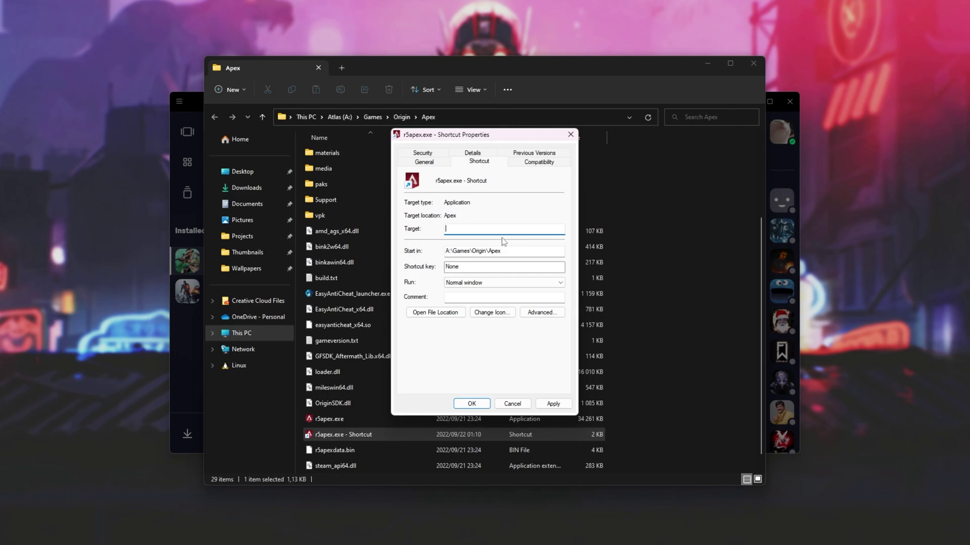
{"action": "type", "text": "\"A:\\Games\\Origin\\Apex\\r5apex.exe\""}
{"action": "type", "text": "-dev"}
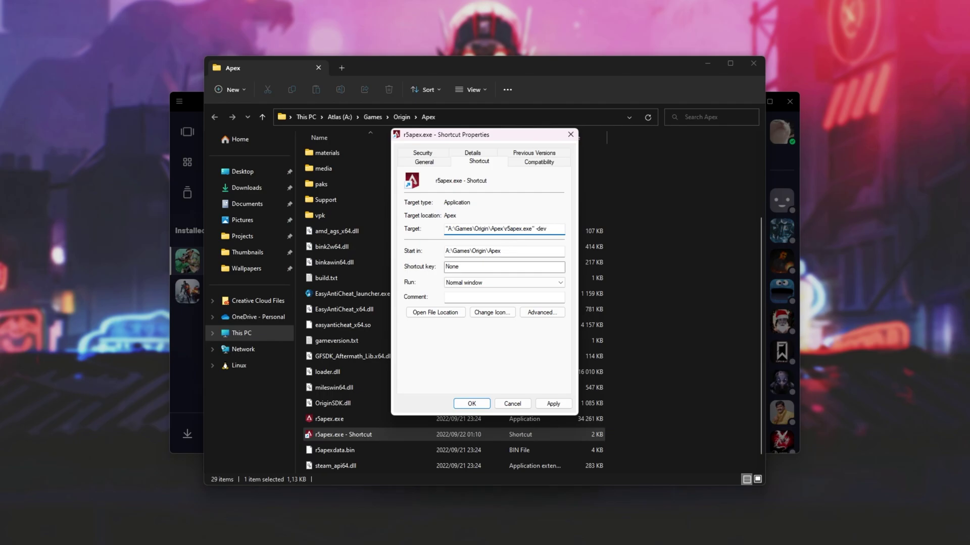
{"action": "mouse_move", "coordinate": [532, 228]}
{"action": "left_mouse_down"}
{"action": "mouse_move", "coordinate": [556, 228]}
{"action": "mouse_move", "coordinate": [534, 229]}
{"action": "left_mouse_up"}
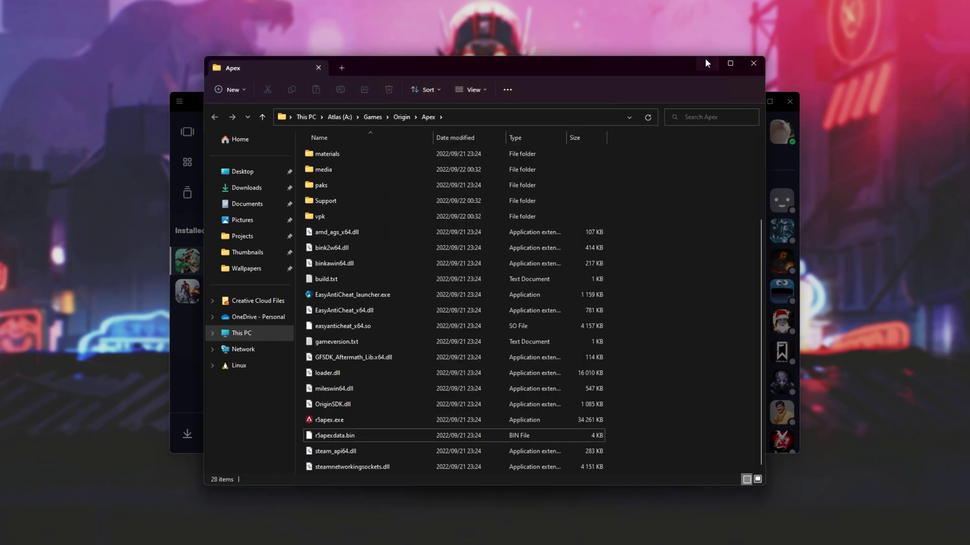
Minimize the Apex folder window and return to the advanced launch options in the EA app
{"action": "left_click", "coordinate": [706, 63]}
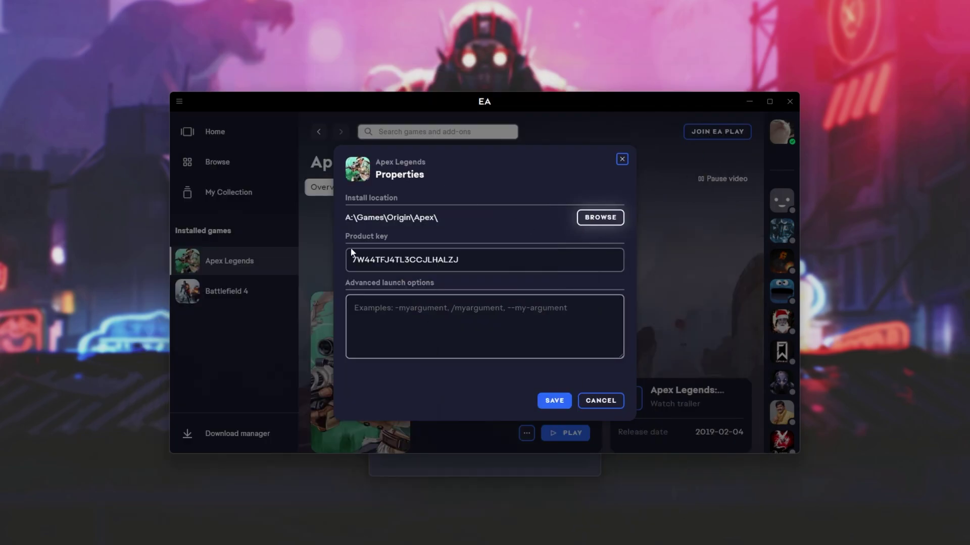
{"action": "left_click", "coordinate": [409, 317]}
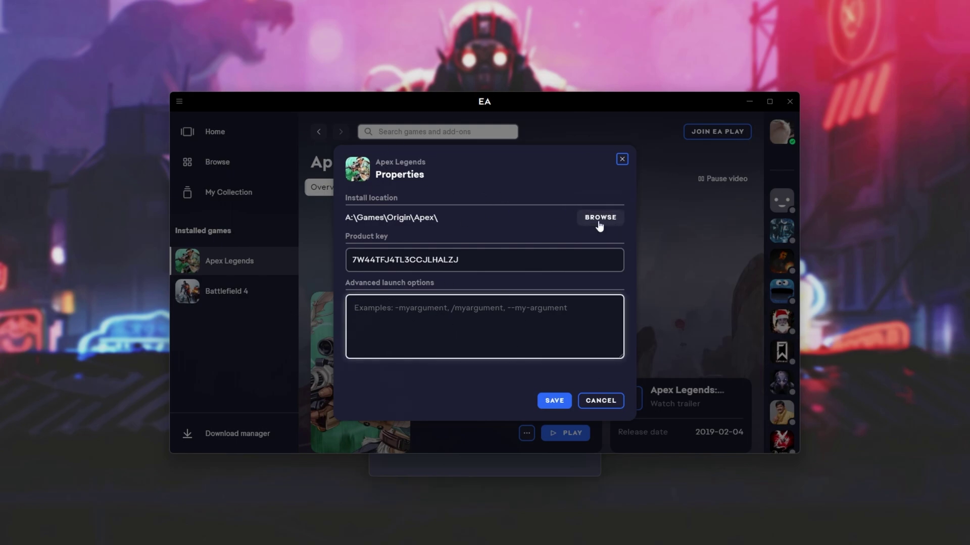